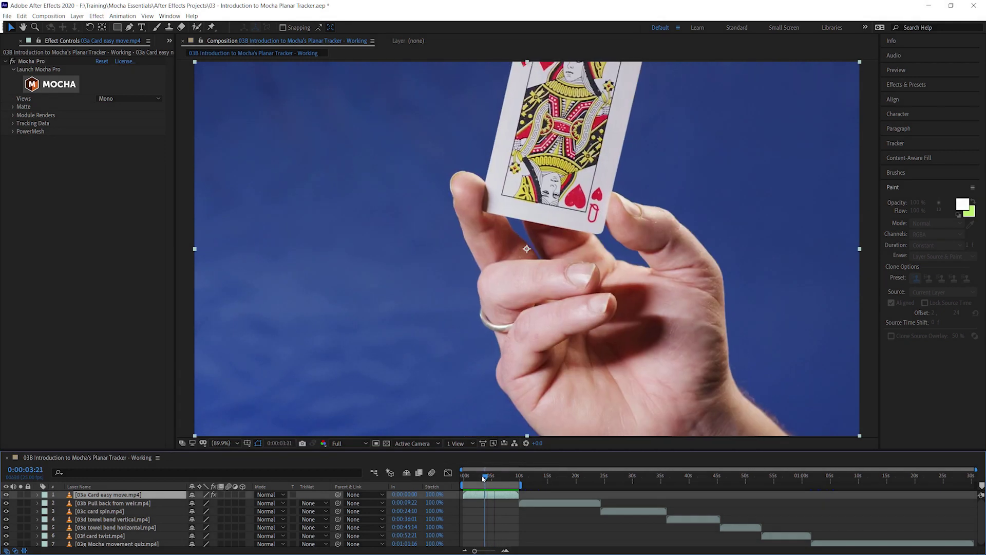
# Step: Move the After Effects playhead back to 0:00:01:13 on the 03a Card easy move layer
pyautogui.moveTo(475, 478); pyautogui.dragTo(472, 477)
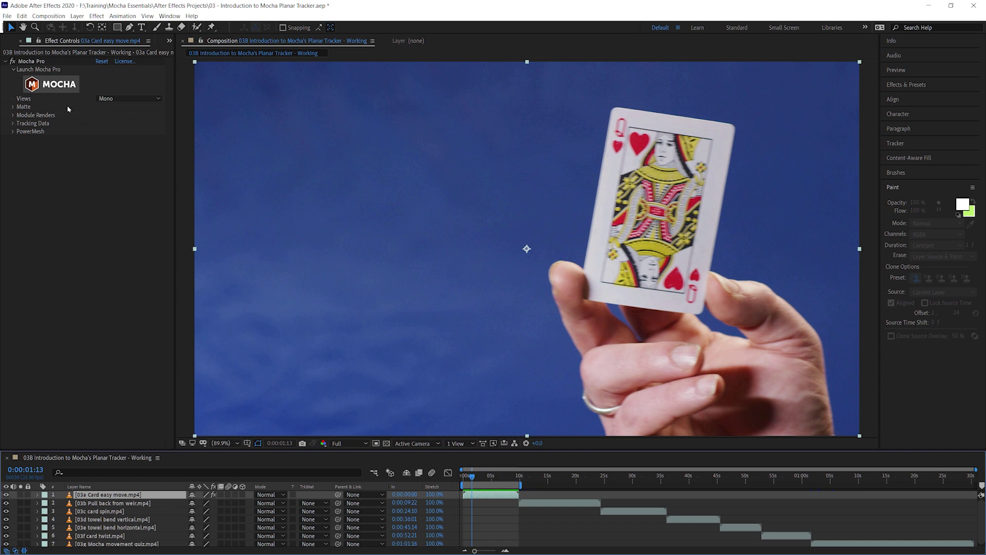
# Step: Launch Mocha Pro on the card clip and switch to the Essentials workspace
pyautogui.click(49, 87)
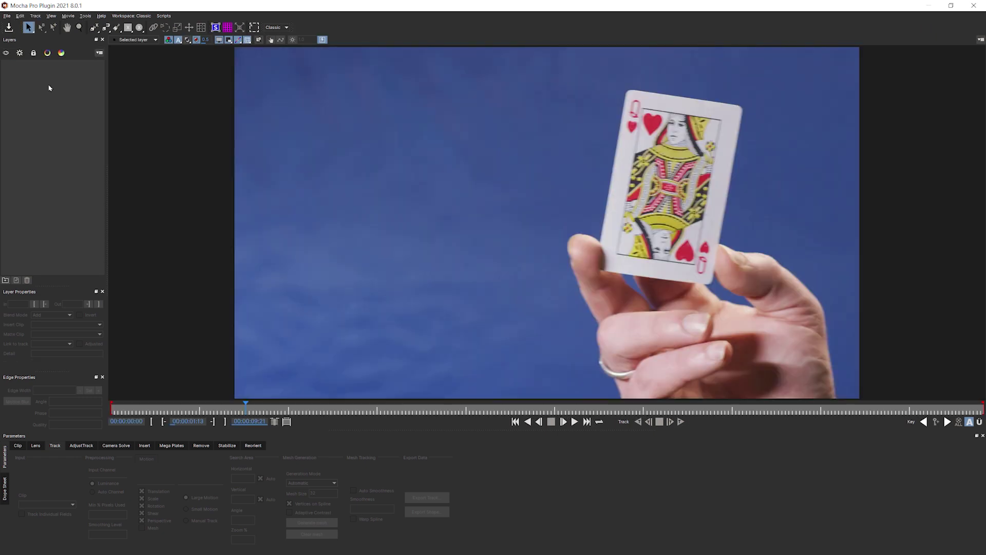
pyautogui.click(286, 27)
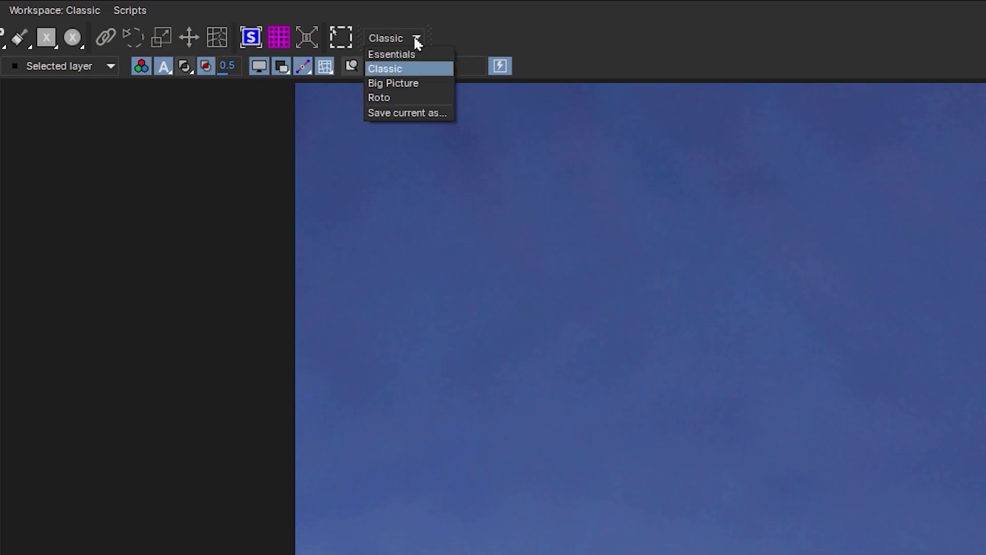
pyautogui.click(438, 56)
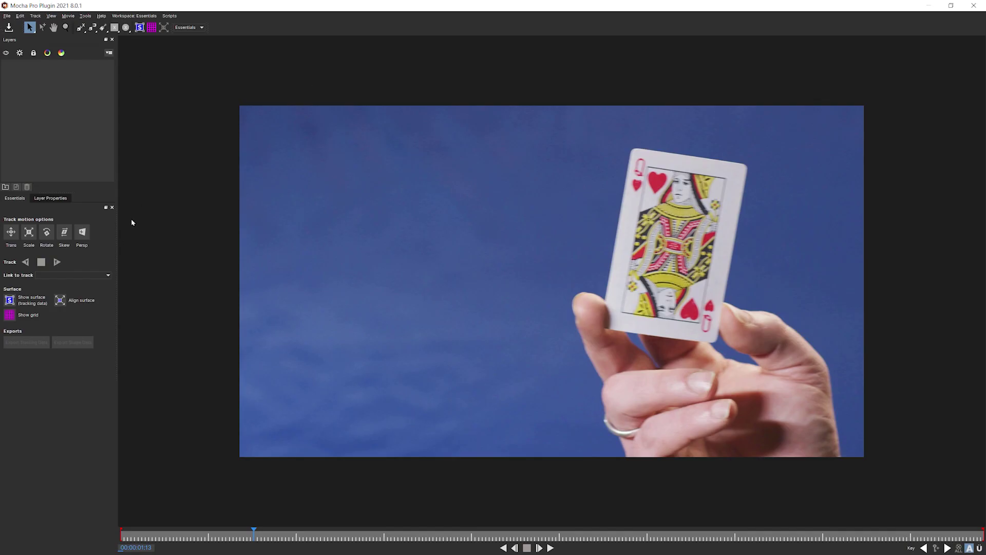
# Step: Zoom the card clip to fit the viewer and play it
pyautogui.click(51, 15)
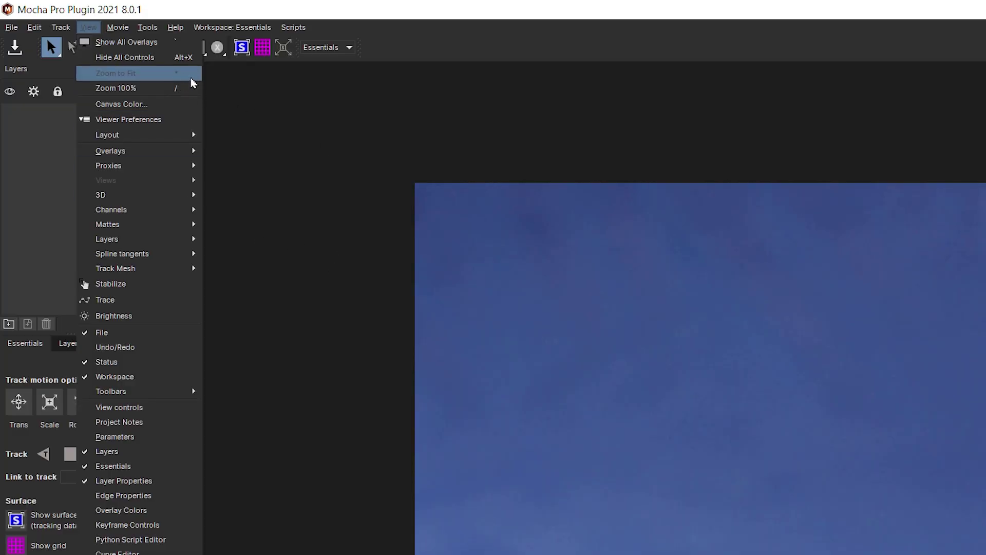
pyautogui.click(174, 79)
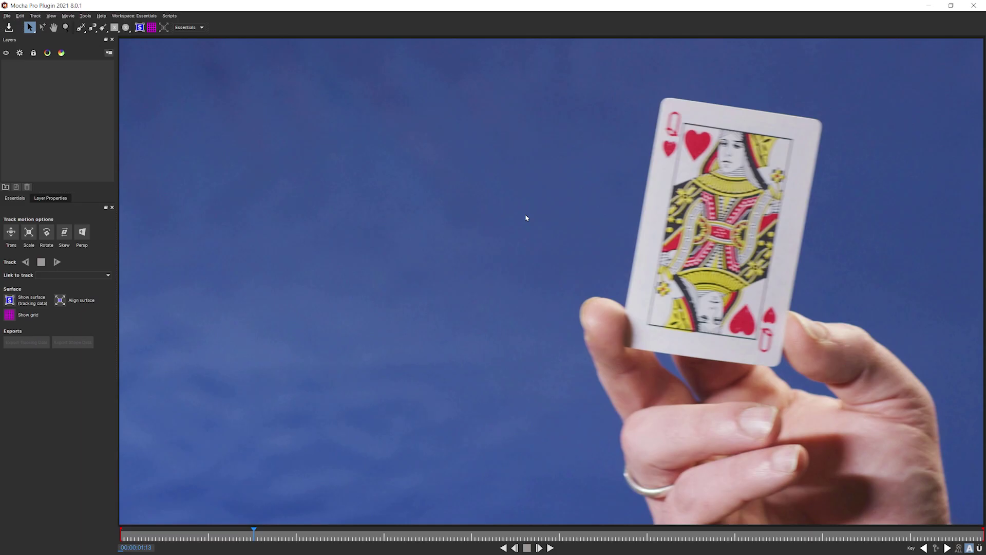
pyautogui.press('space')
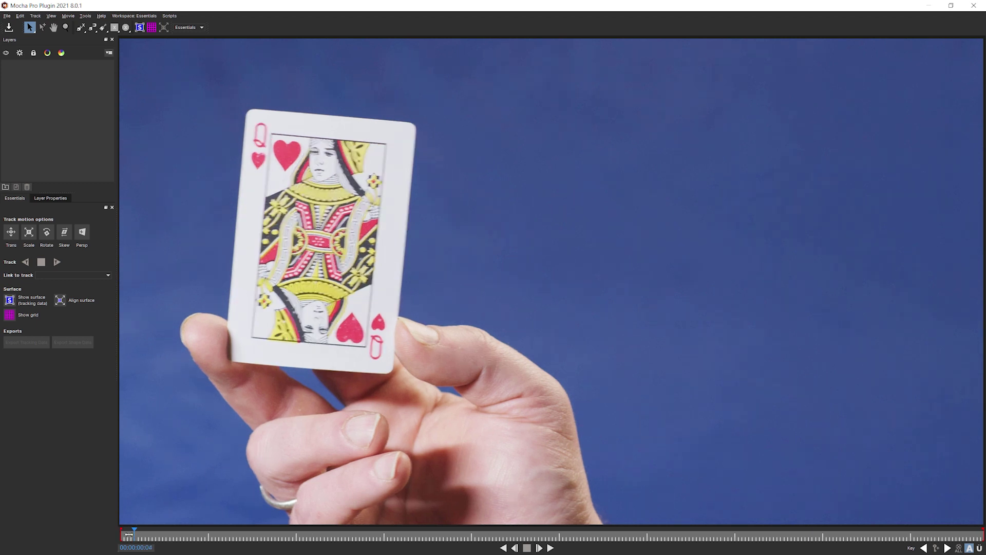
# Step: Scrub the clip's early frames to find a clear starting frame around 0:00:01:24
pyautogui.moveTo(132, 537); pyautogui.dragTo(293, 536)
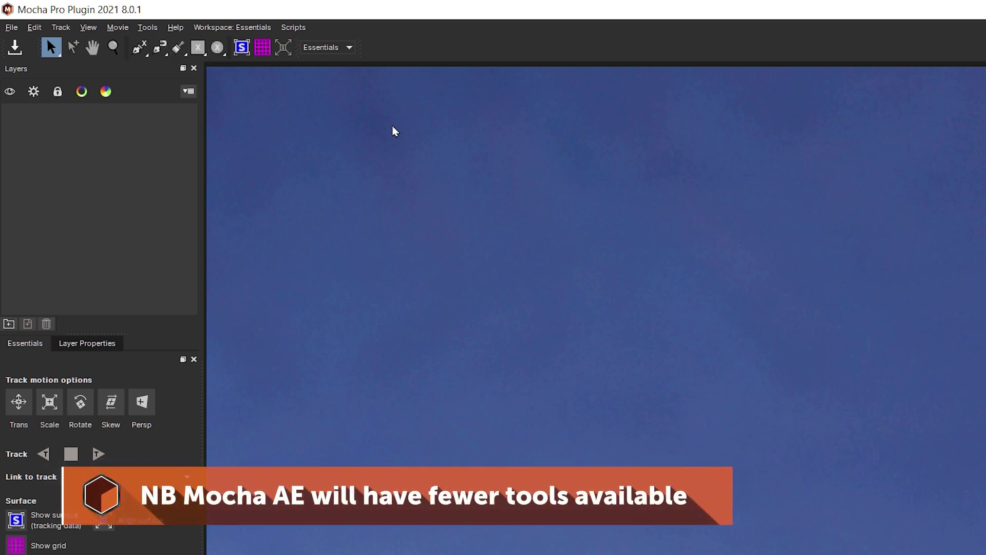
# Step: Draw a Rectangle X-Spline over the queen card and fit its four corners to the card's edges
pyautogui.click(198, 48)
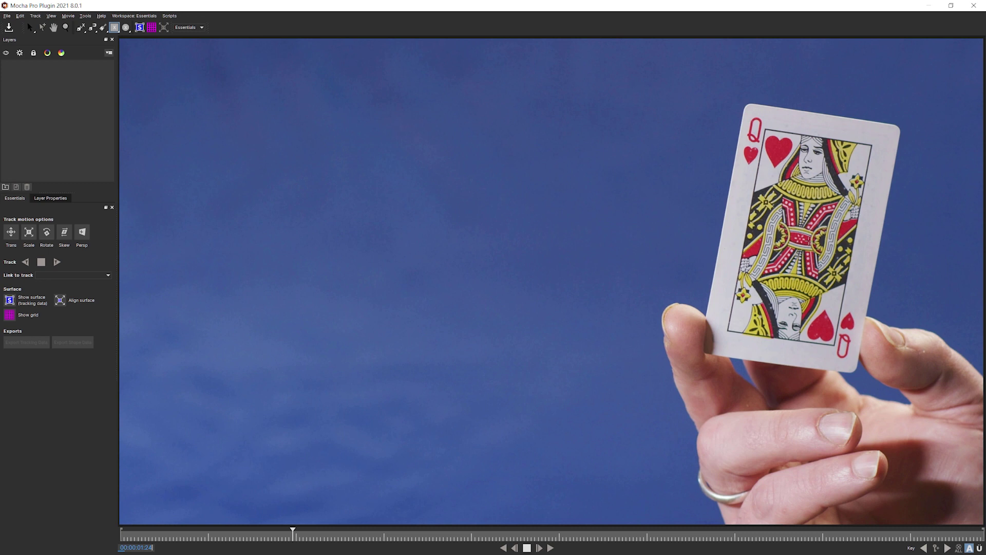
pyautogui.moveTo(738, 98); pyautogui.dragTo(862, 374)
pyautogui.moveTo(859, 95); pyautogui.dragTo(905, 121)
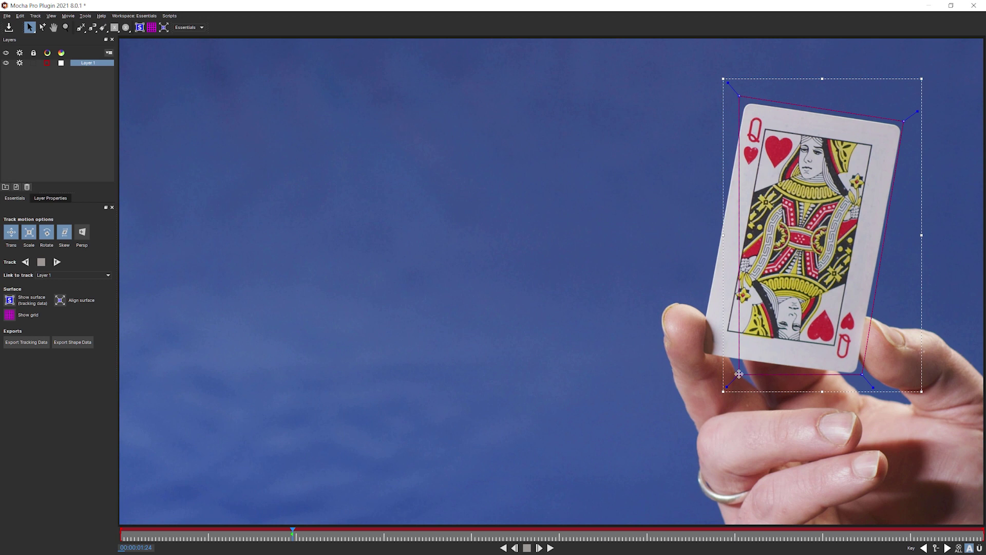
pyautogui.moveTo(739, 374); pyautogui.dragTo(692, 349)
pyautogui.moveTo(744, 96); pyautogui.dragTo(746, 97)
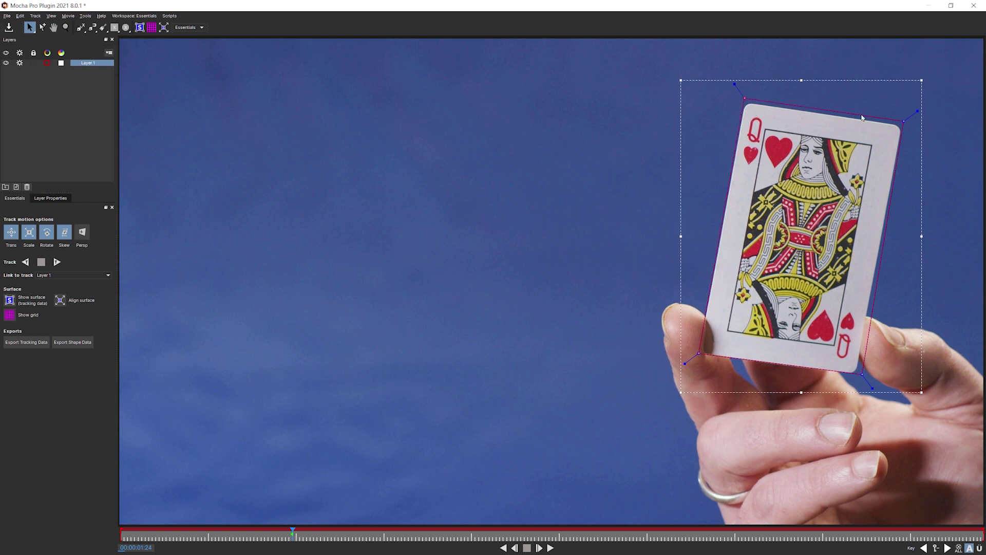
pyautogui.moveTo(905, 120); pyautogui.dragTo(904, 124)
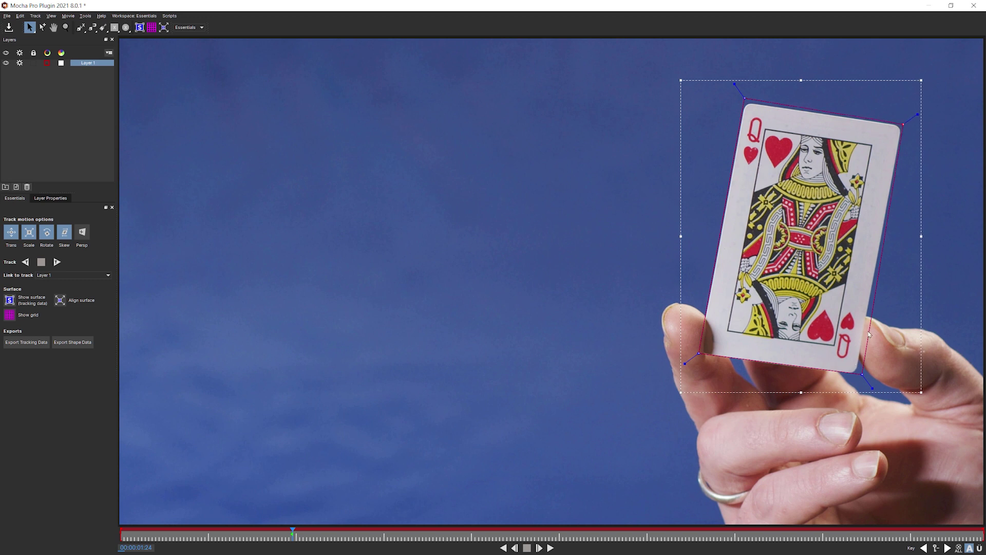
pyautogui.moveTo(861, 374); pyautogui.dragTo(860, 376)
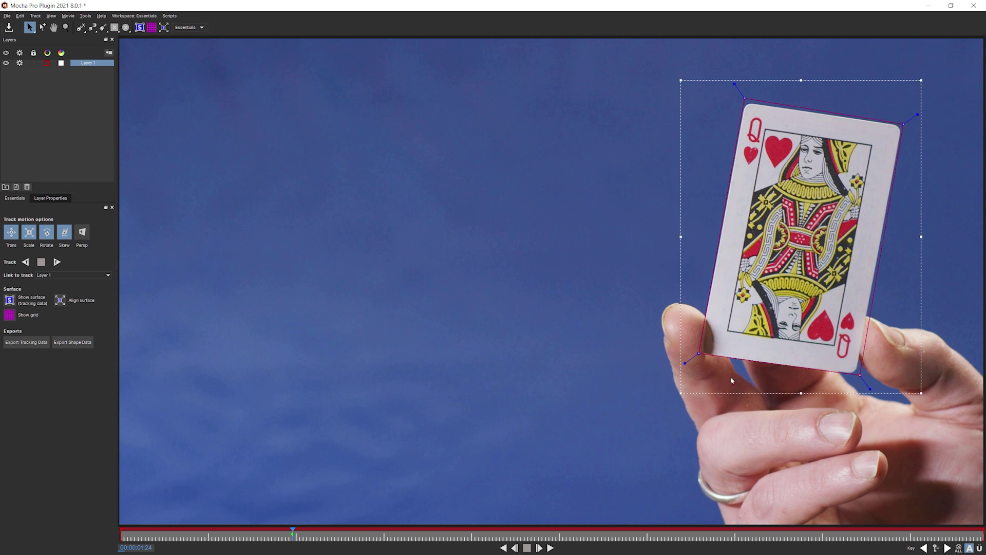
pyautogui.moveTo(745, 98); pyautogui.dragTo(743, 101)
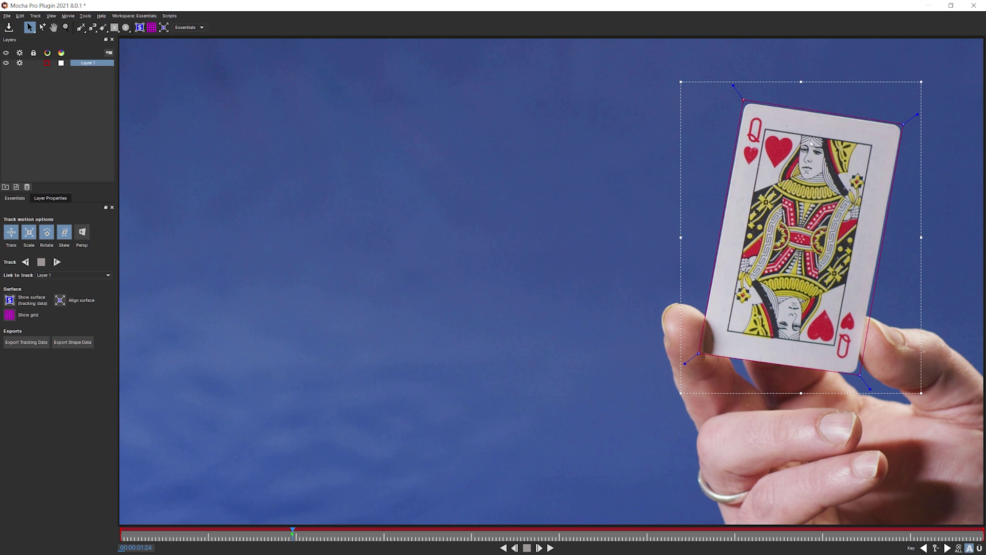
# Step: Rename Layer 1 to 'Big track'
pyautogui.doubleClick(88, 64)
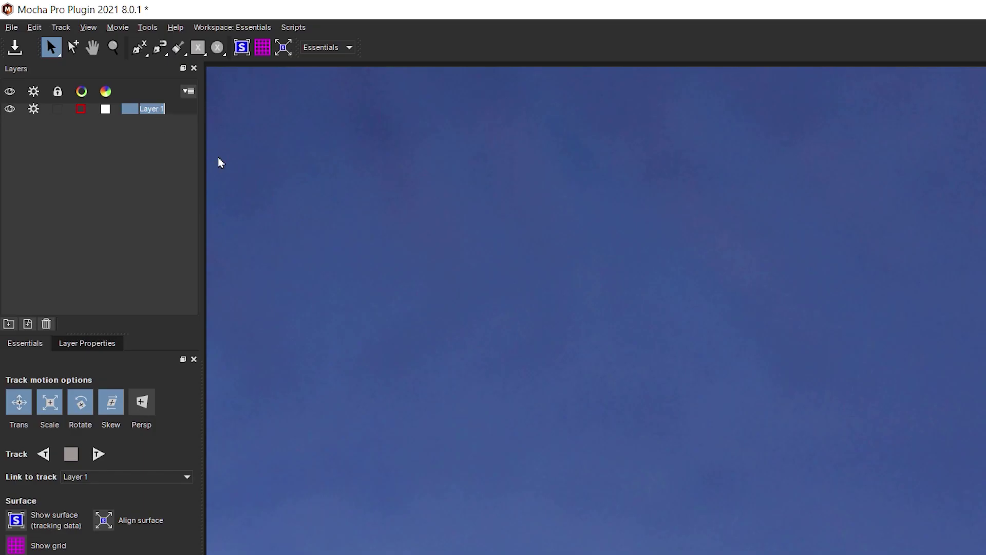
pyautogui.write('Big track')
pyautogui.press('Return')
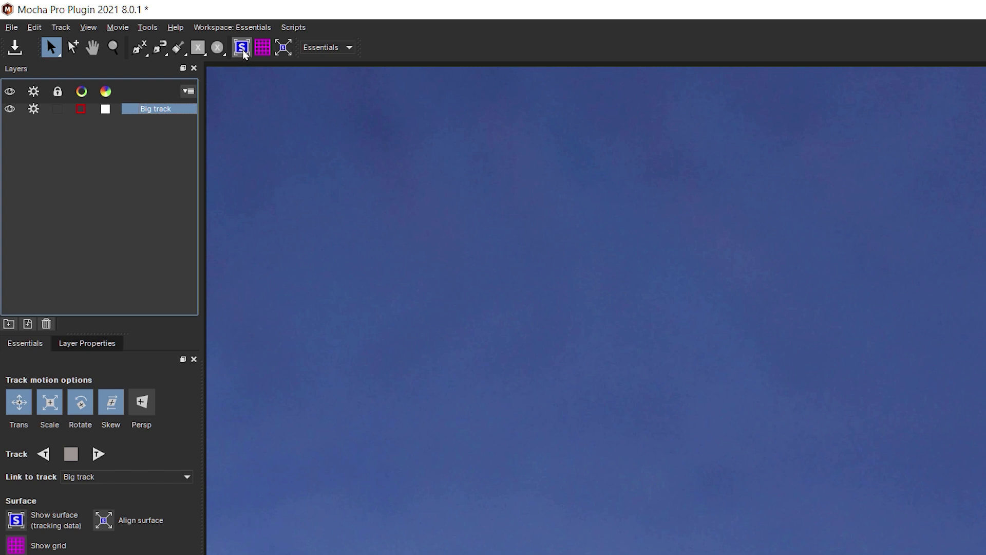
# Step: Show the blue tracking surface and roughly move its corners onto the card
pyautogui.click(241, 51)
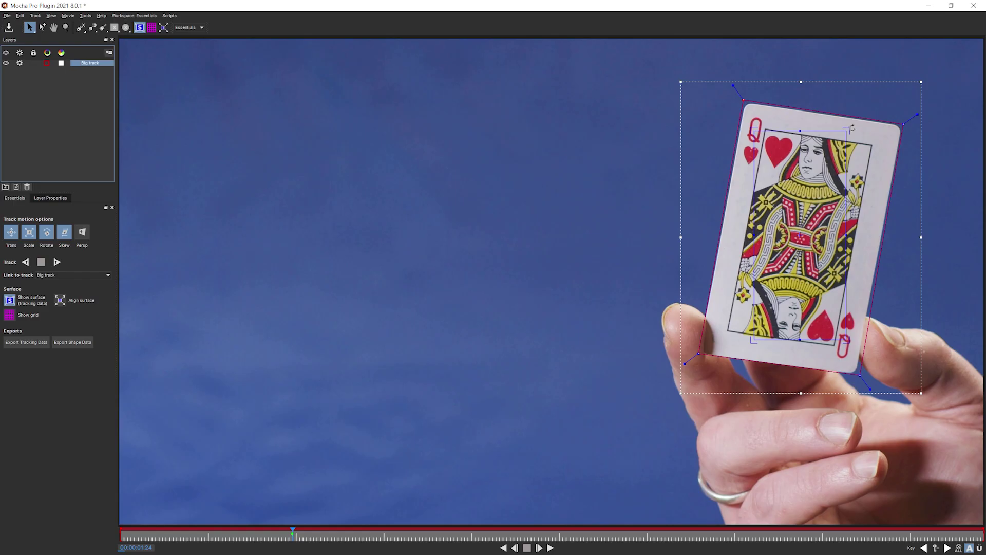
pyautogui.moveTo(846, 130); pyautogui.dragTo(887, 130)
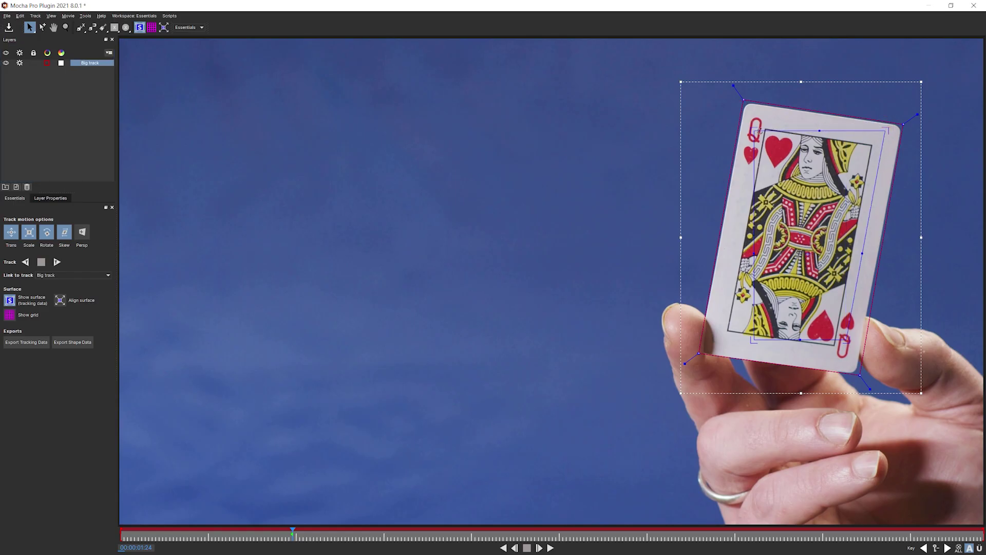
pyautogui.moveTo(753, 130); pyautogui.dragTo(750, 113)
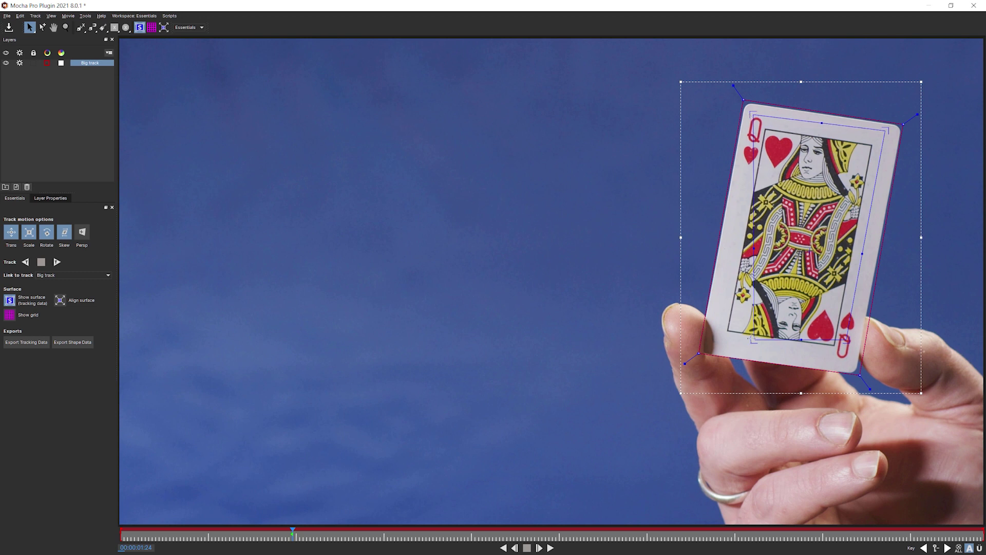
pyautogui.moveTo(753, 339); pyautogui.dragTo(719, 303)
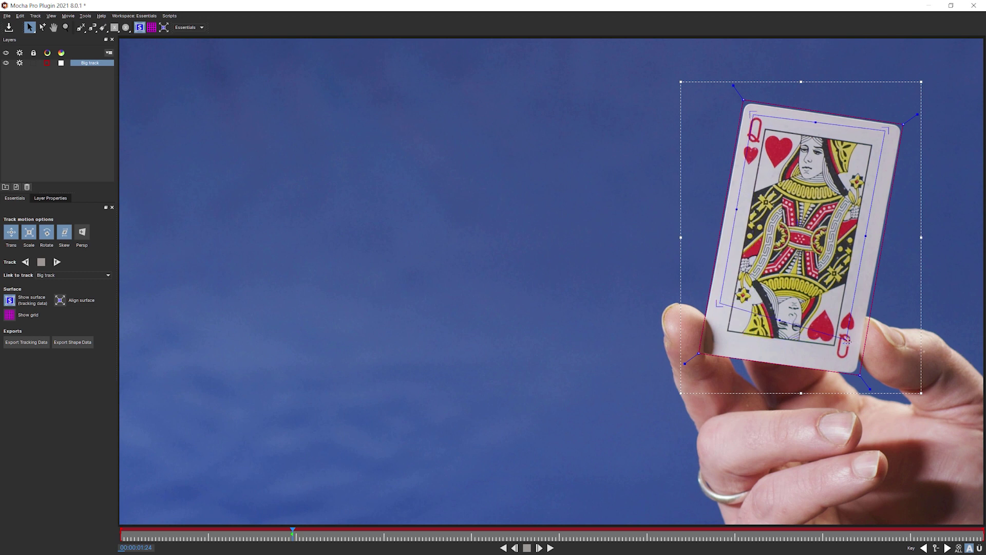
pyautogui.moveTo(846, 339); pyautogui.dragTo(862, 297)
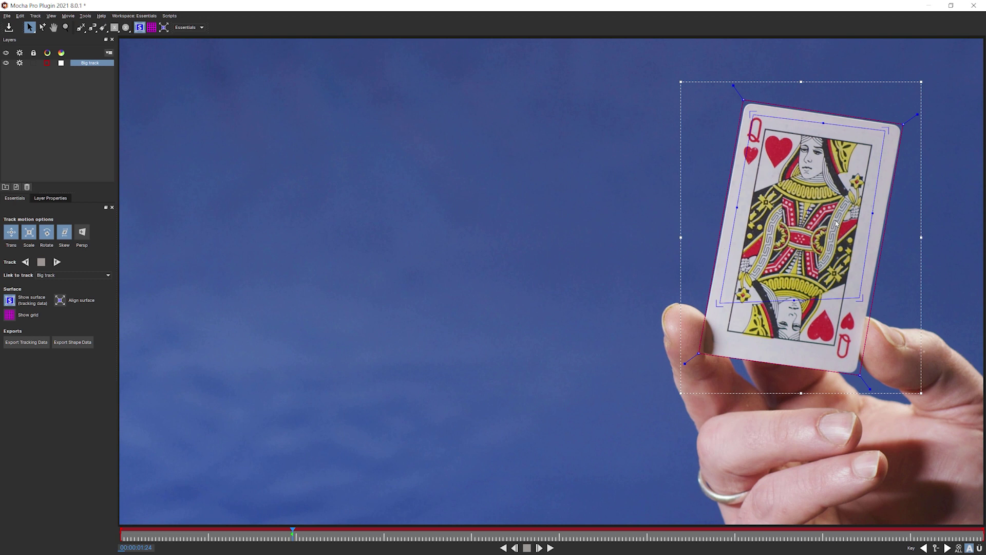
# Step: Rotate the surface to the card's tilt and align all four corners to the inner border
pyautogui.moveTo(725, 305); pyautogui.dragTo(702, 383)
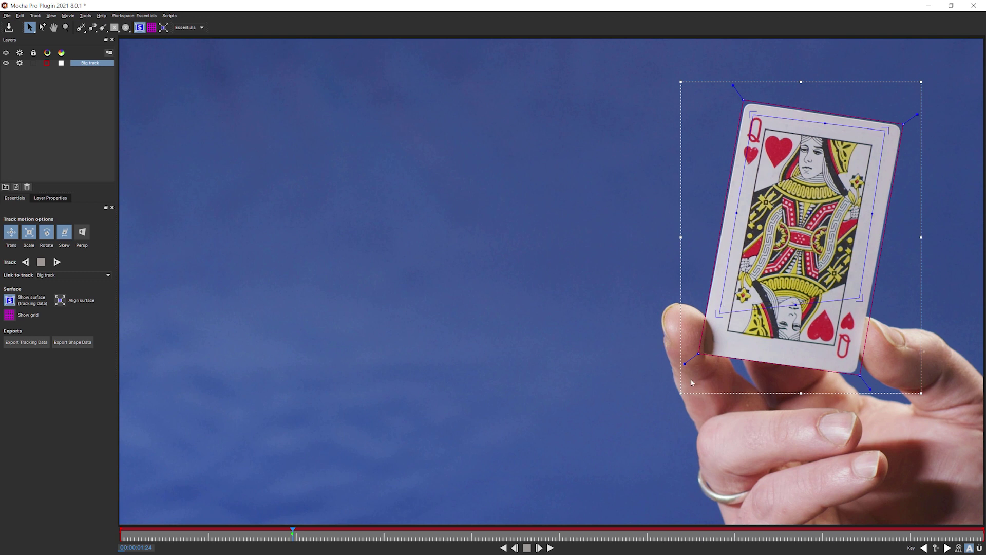
pyautogui.moveTo(717, 314); pyautogui.dragTo(727, 332)
pyautogui.moveTo(862, 298); pyautogui.dragTo(836, 345)
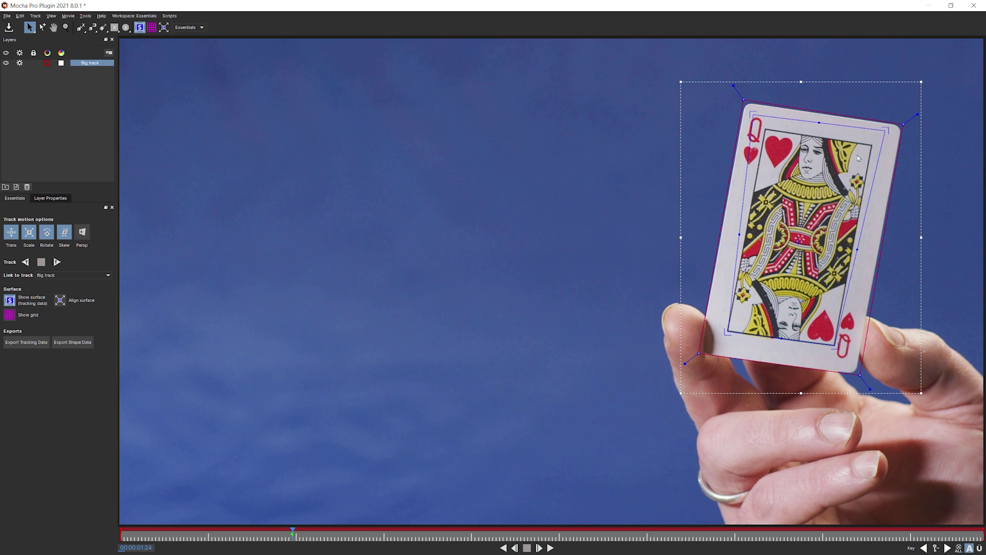
pyautogui.moveTo(884, 131); pyautogui.dragTo(874, 147)
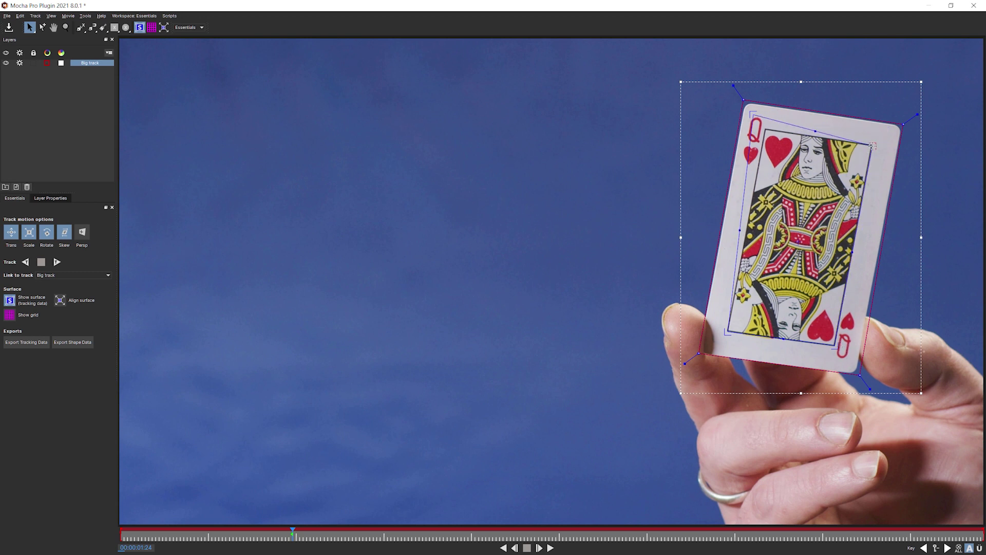
pyautogui.moveTo(751, 113); pyautogui.dragTo(764, 126)
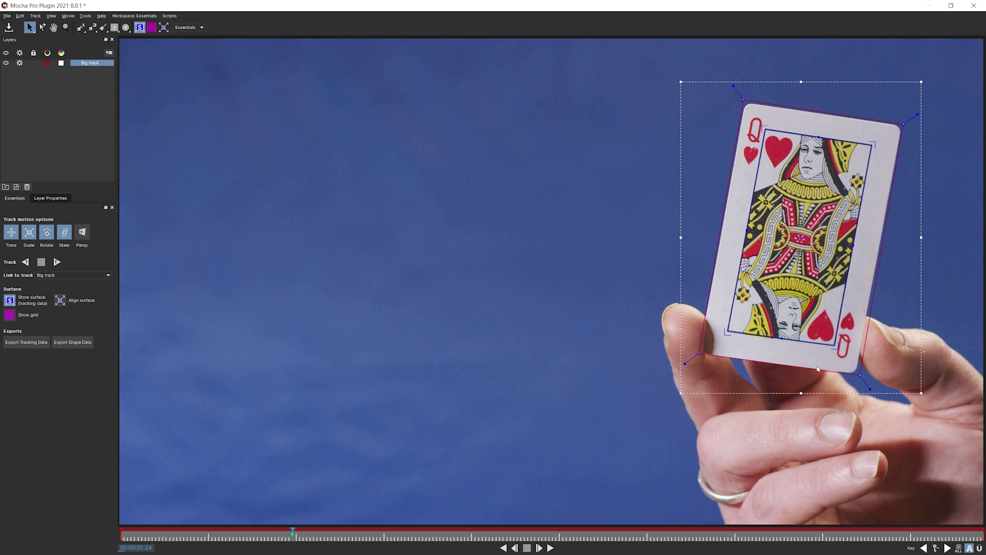
pyautogui.moveTo(727, 332); pyautogui.dragTo(727, 330)
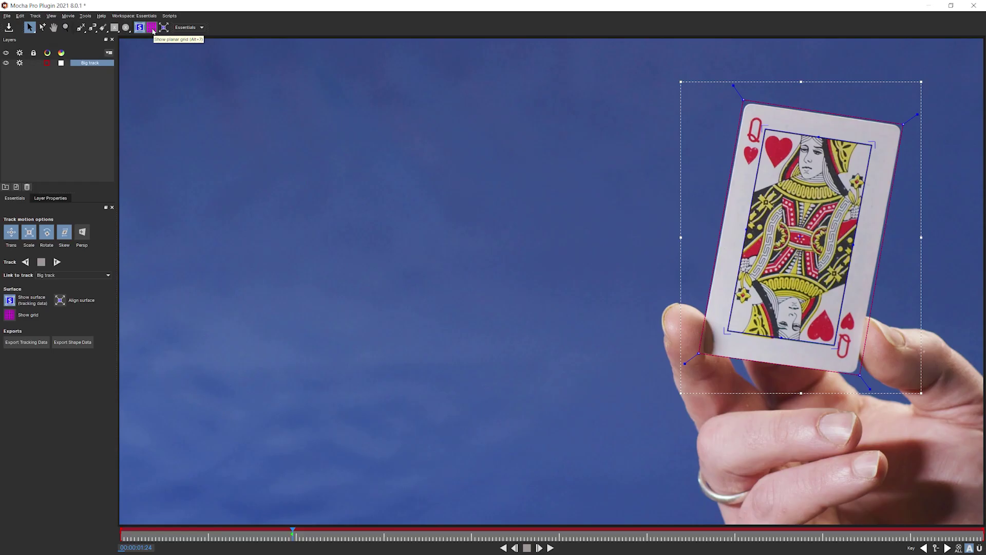
# Step: Show the planar grid, re-place the top-left surface corner on the card's inner corner, and check earlier frames
pyautogui.click(265, 53)
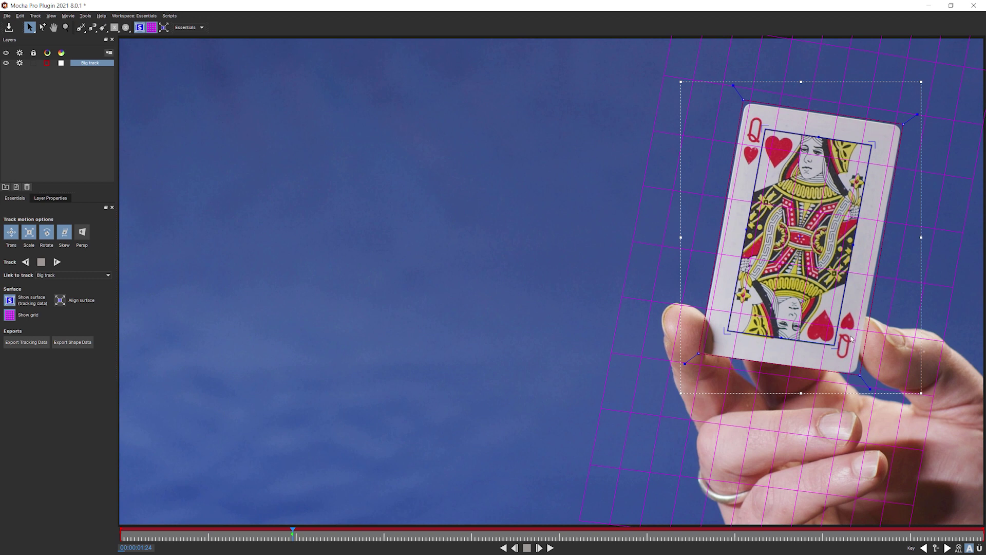
pyautogui.moveTo(765, 130); pyautogui.dragTo(684, 123)
pyautogui.hotkey('ctrl', 'z')
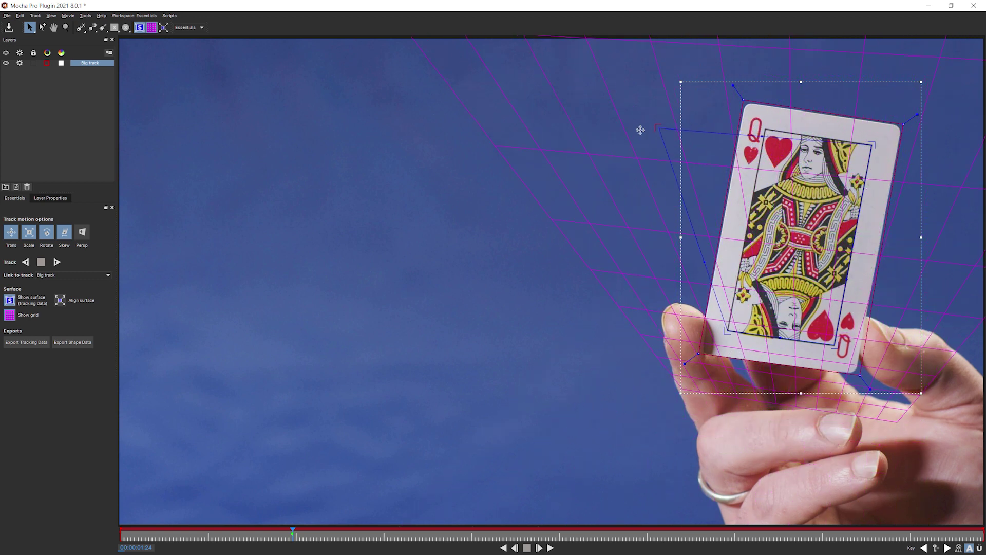
pyautogui.moveTo(769, 124); pyautogui.dragTo(765, 127)
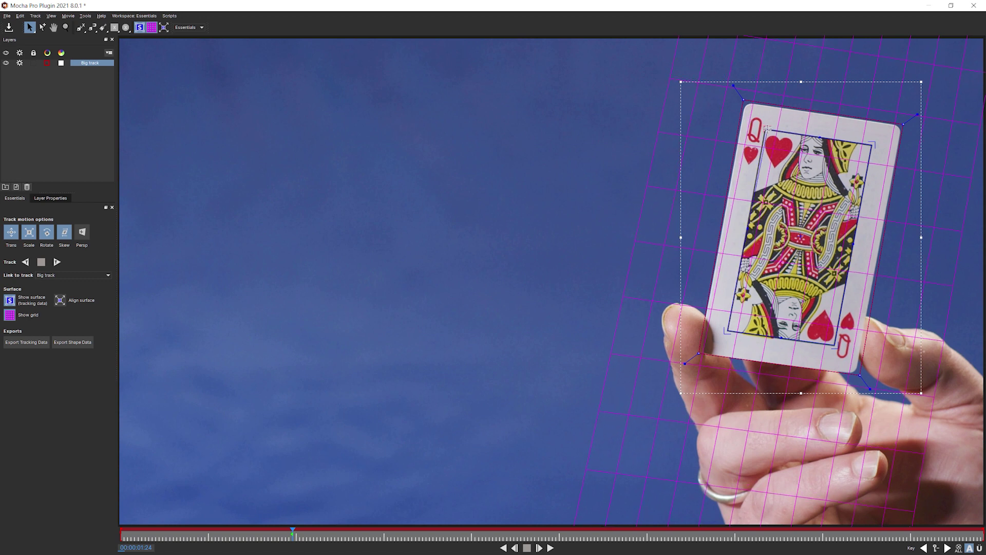
pyautogui.moveTo(766, 128); pyautogui.dragTo(765, 130)
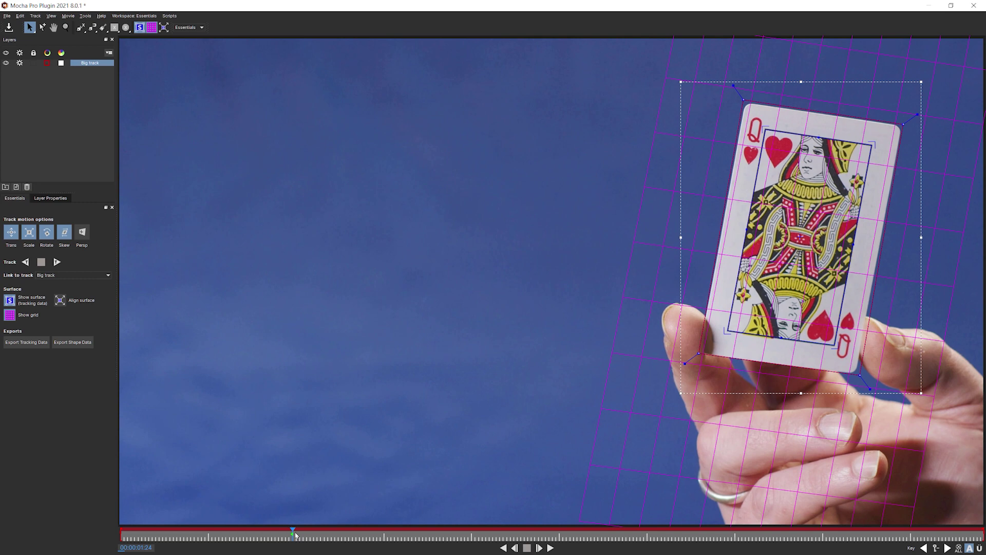
pyautogui.moveTo(293, 533)
pyautogui.mouseDown()
pyautogui.moveTo(221, 533)
pyautogui.moveTo(552, 536)
pyautogui.moveTo(286, 534)
pyautogui.moveTo(308, 534)
pyautogui.mouseUp()
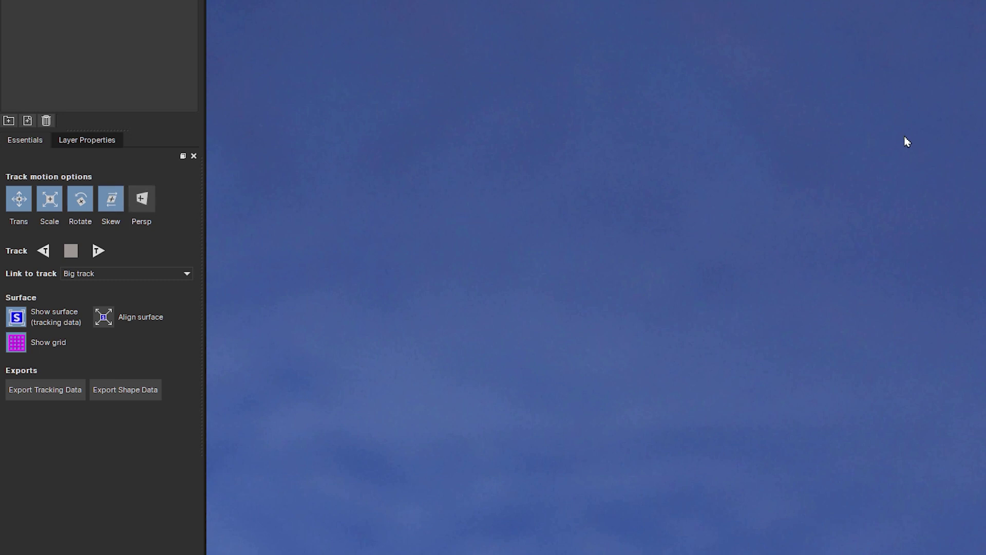
# Step: Limit Big track's motion to translation only, turning off scale, rotation, skew and perspective
pyautogui.click(113, 205)
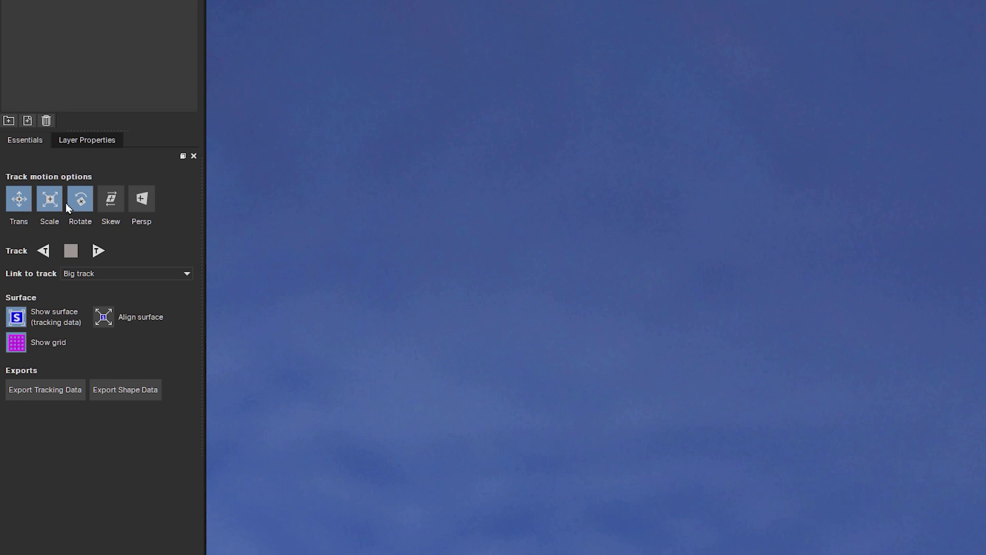
pyautogui.click(104, 202)
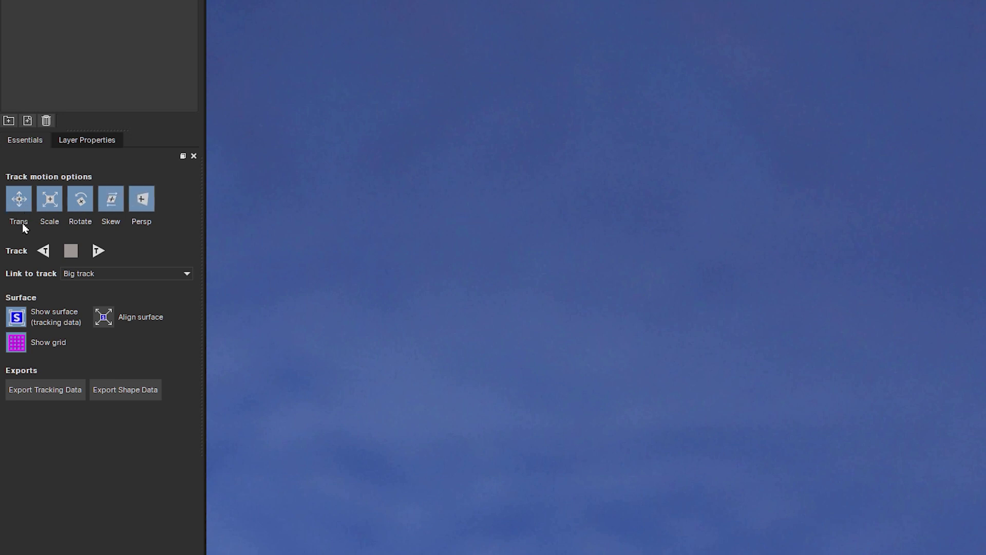
pyautogui.click(141, 202)
pyautogui.click(111, 201)
pyautogui.click(80, 203)
pyautogui.click(48, 204)
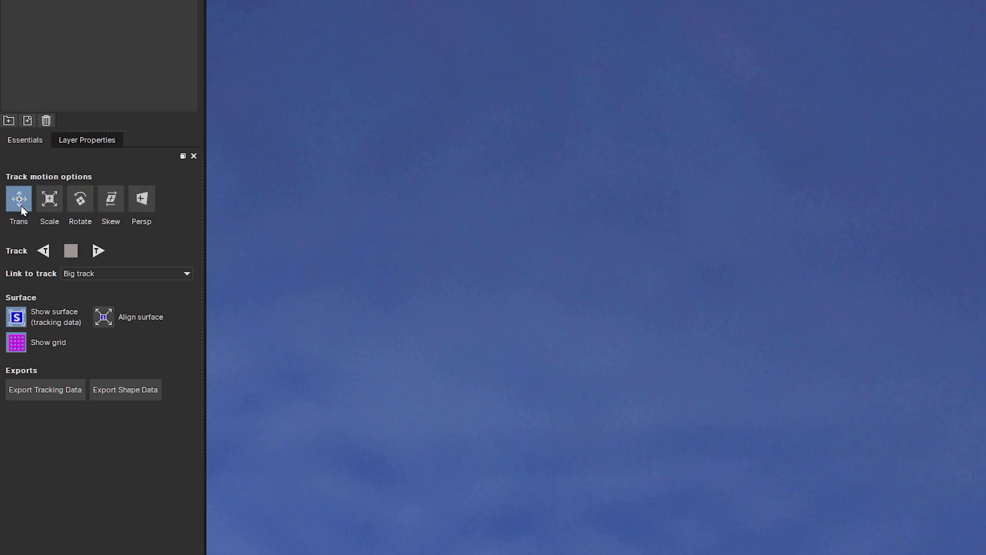
pyautogui.click(20, 207)
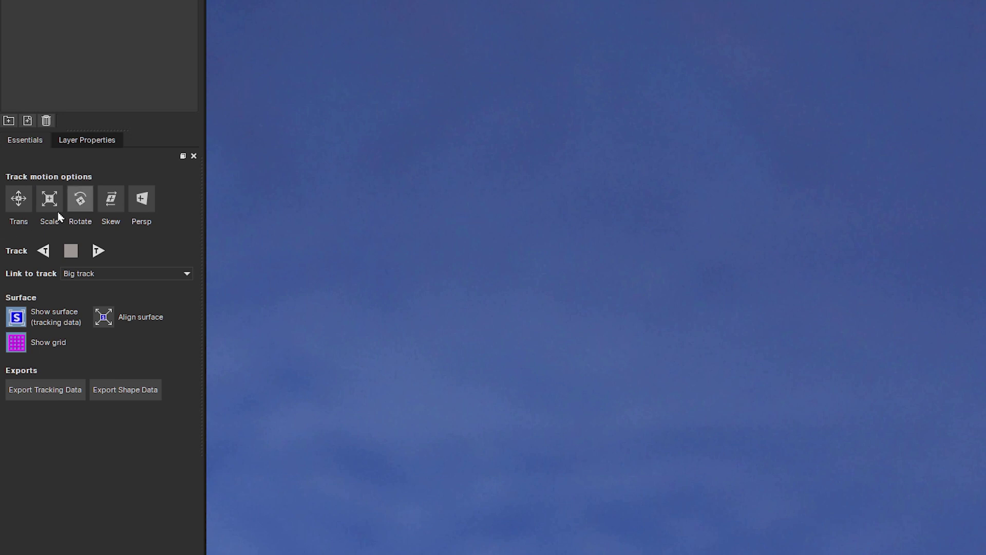
pyautogui.click(20, 205)
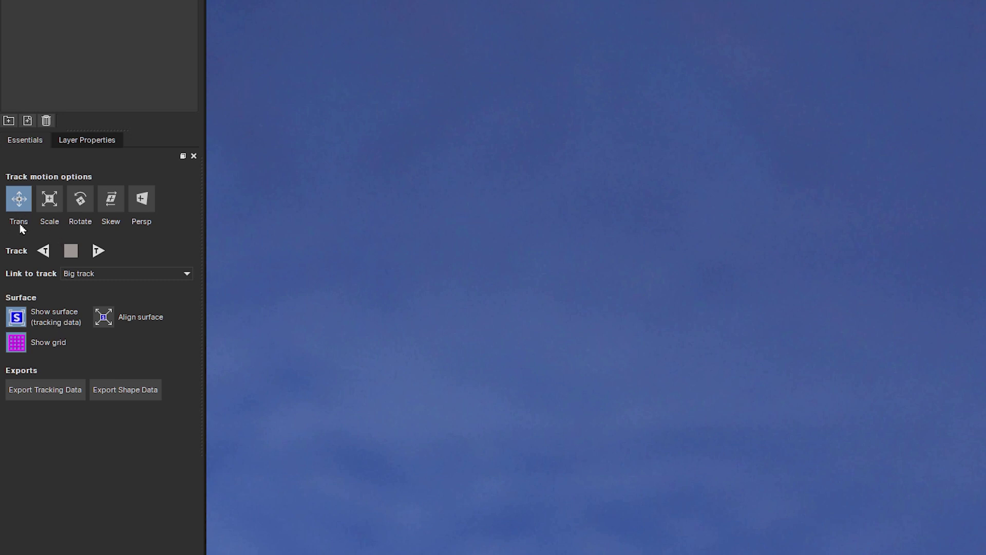
pyautogui.click(84, 203)
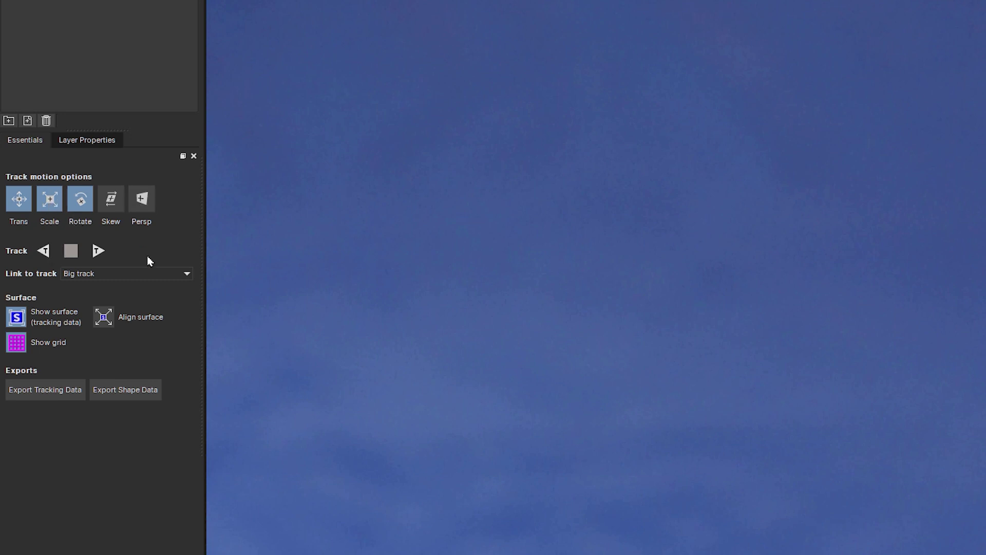
pyautogui.click(142, 203)
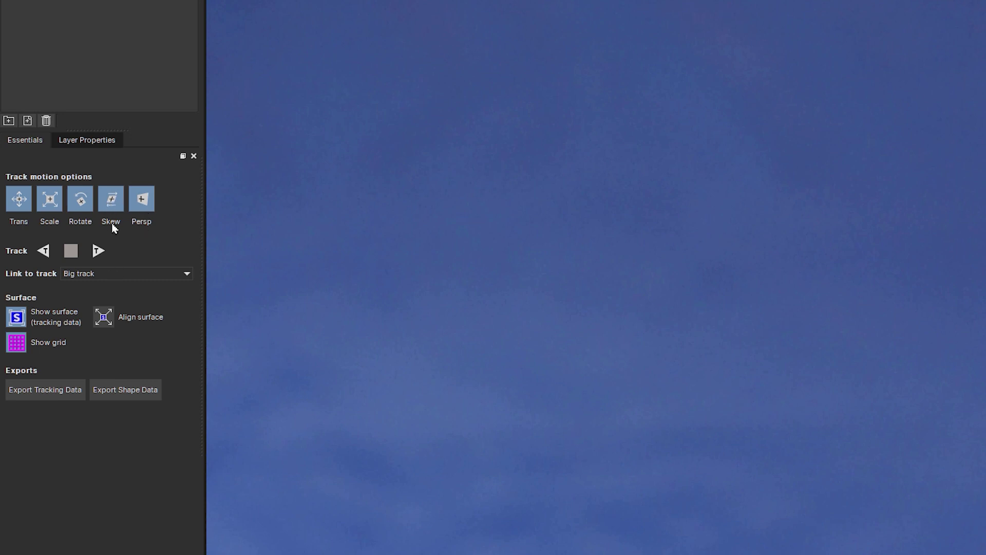
pyautogui.click(113, 204)
pyautogui.click(80, 199)
pyautogui.click(49, 199)
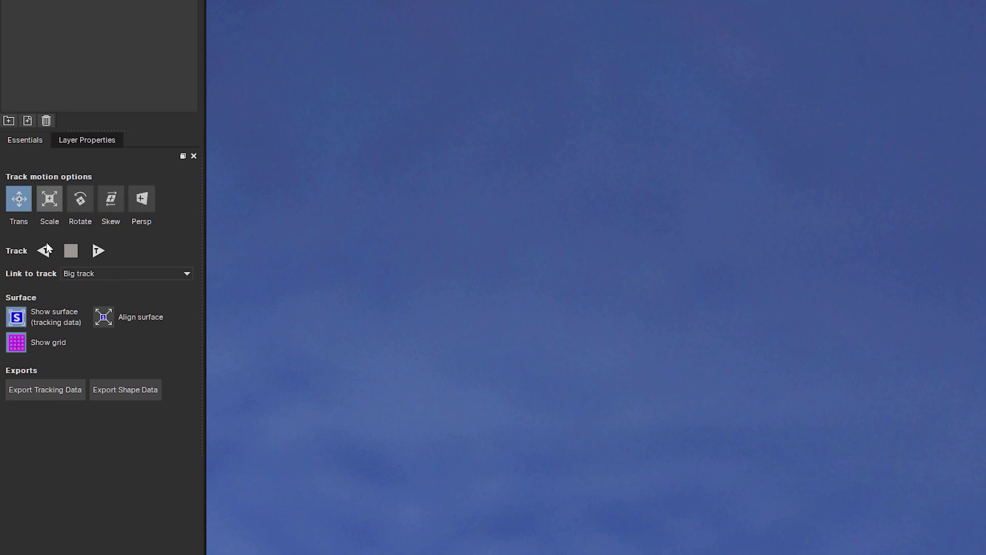
pyautogui.click(144, 203)
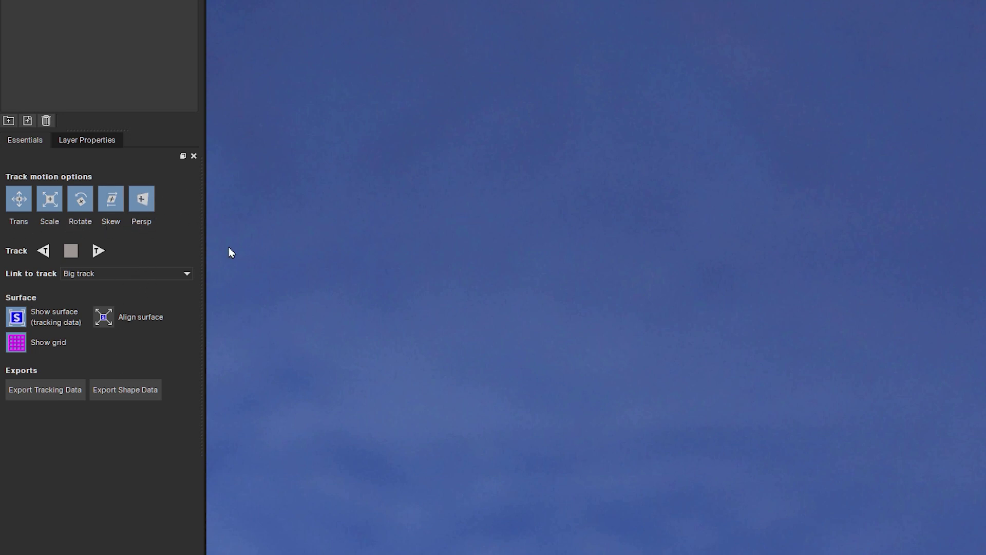
pyautogui.click(55, 212)
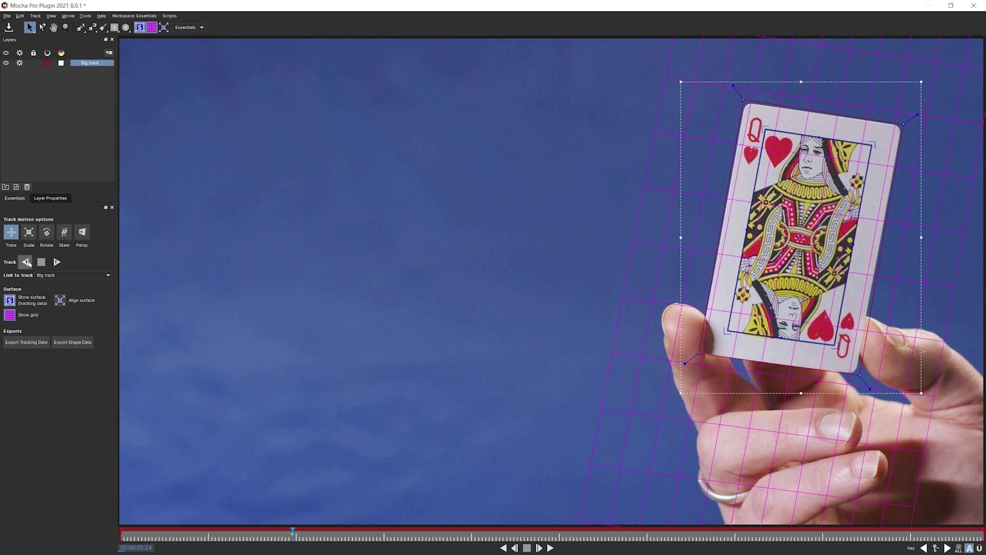
# Step: Track Big track backwards to the first frame, then scrub and play to confirm the grid follows the card
pyautogui.click(26, 263)
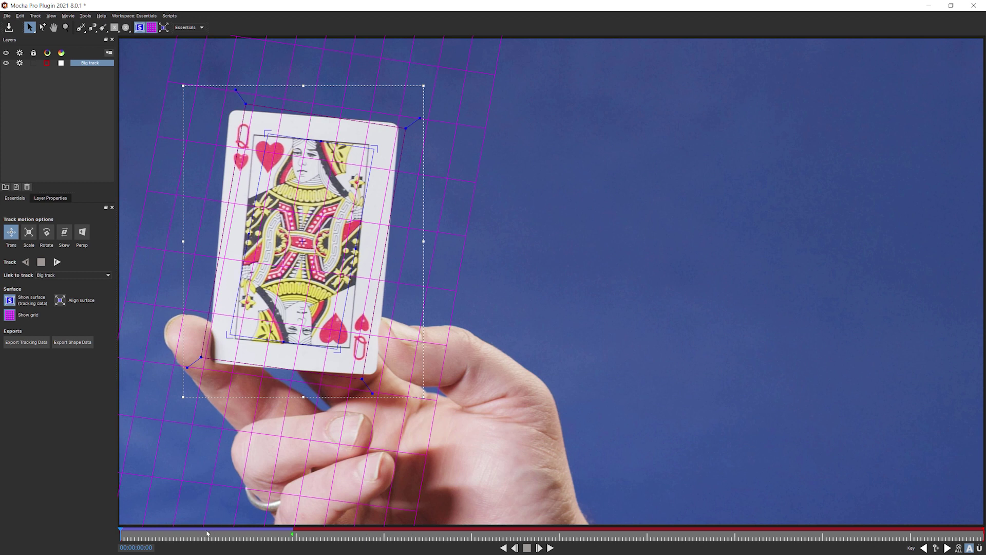
pyautogui.moveTo(144, 538); pyautogui.dragTo(102, 533)
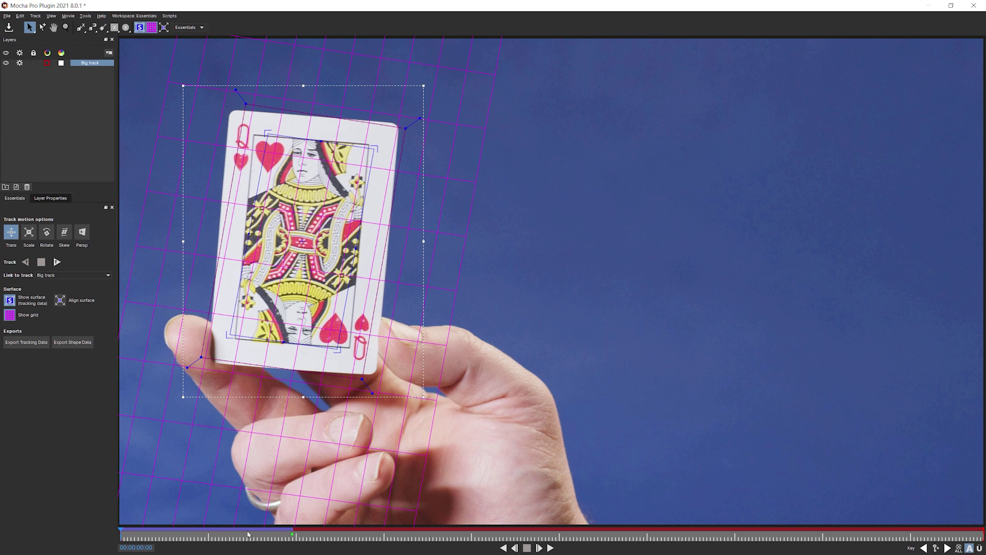
pyautogui.moveTo(250, 537); pyautogui.dragTo(292, 537)
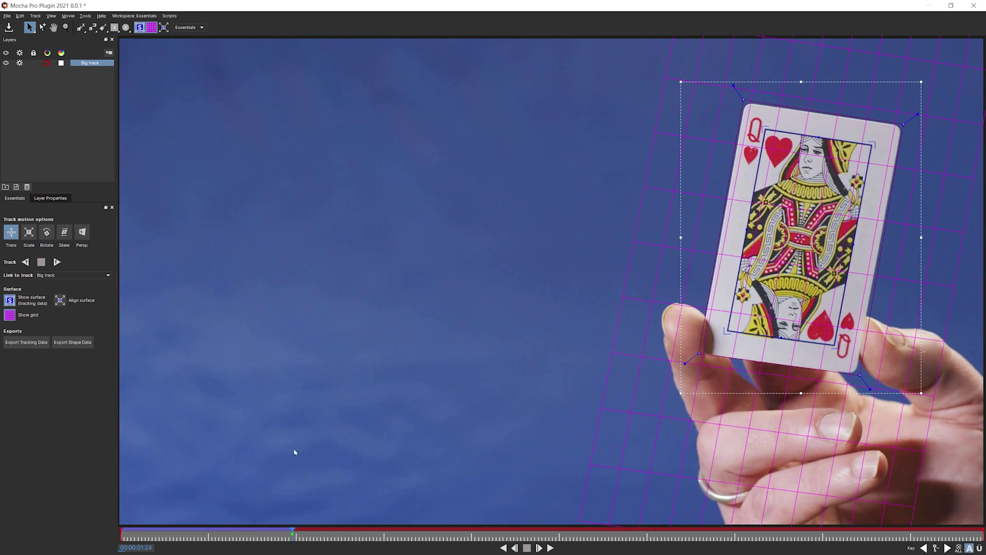
pyautogui.moveTo(286, 534); pyautogui.dragTo(107, 525)
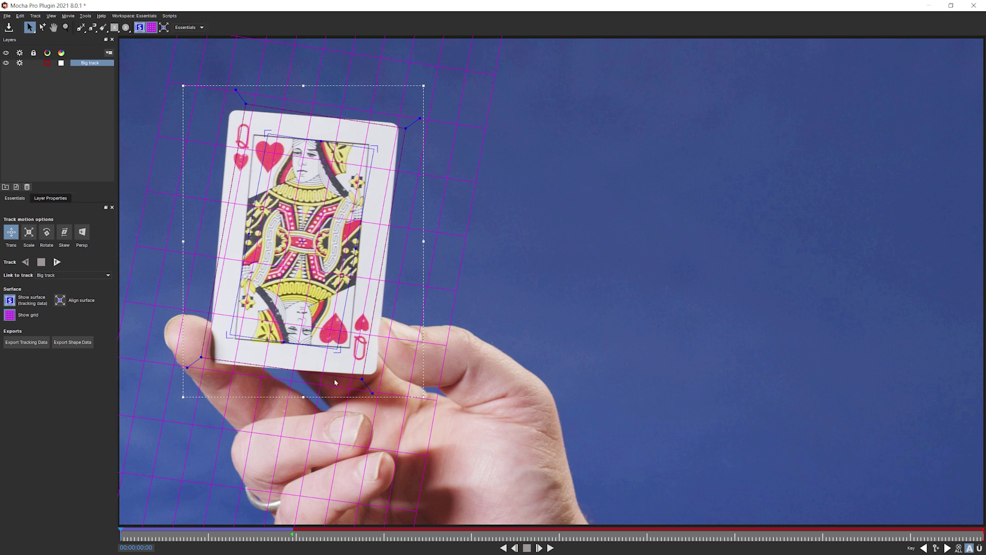
pyautogui.moveTo(256, 536); pyautogui.dragTo(295, 536)
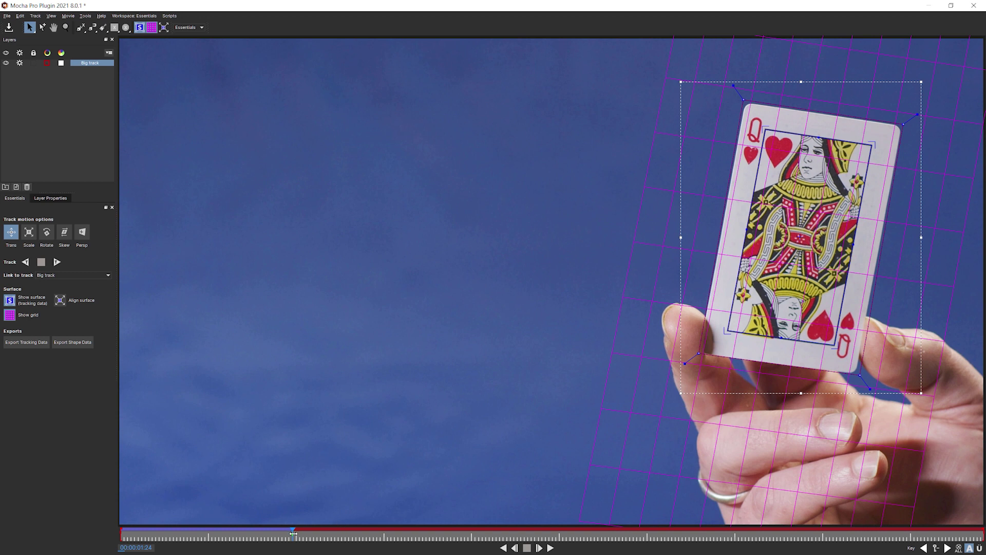
pyautogui.moveTo(293, 535); pyautogui.dragTo(78, 528)
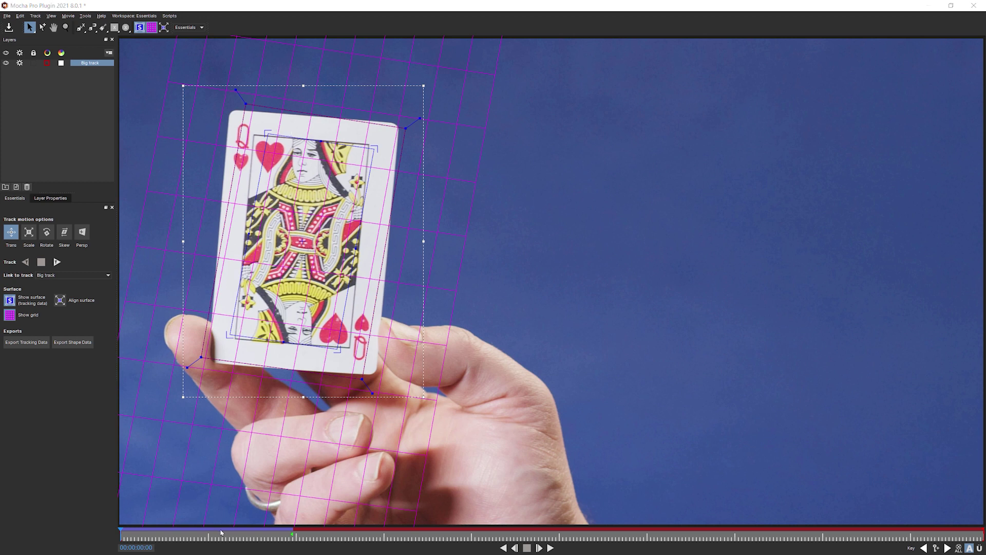
pyautogui.moveTo(268, 537); pyautogui.dragTo(56, 529)
pyautogui.press('space')
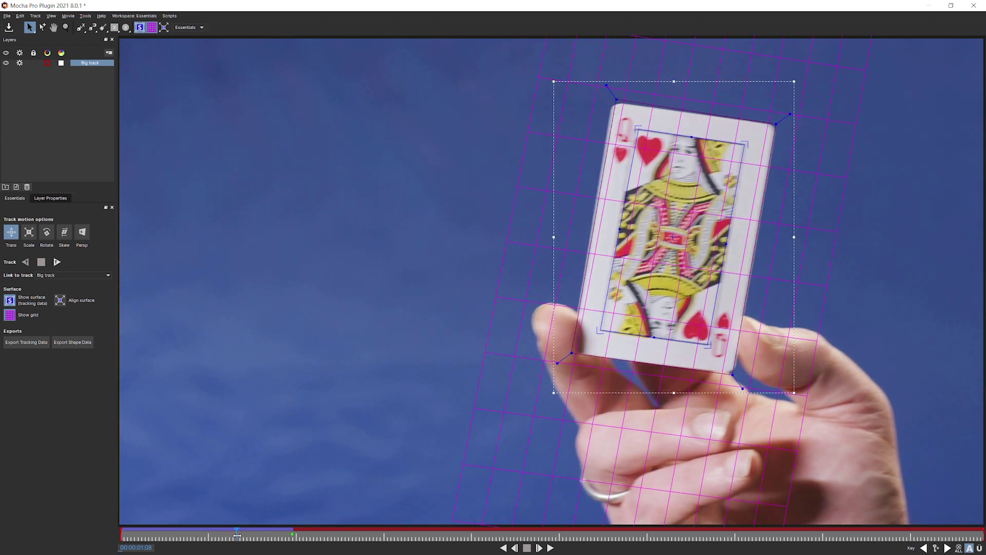
pyautogui.moveTo(254, 536); pyautogui.dragTo(215, 529)
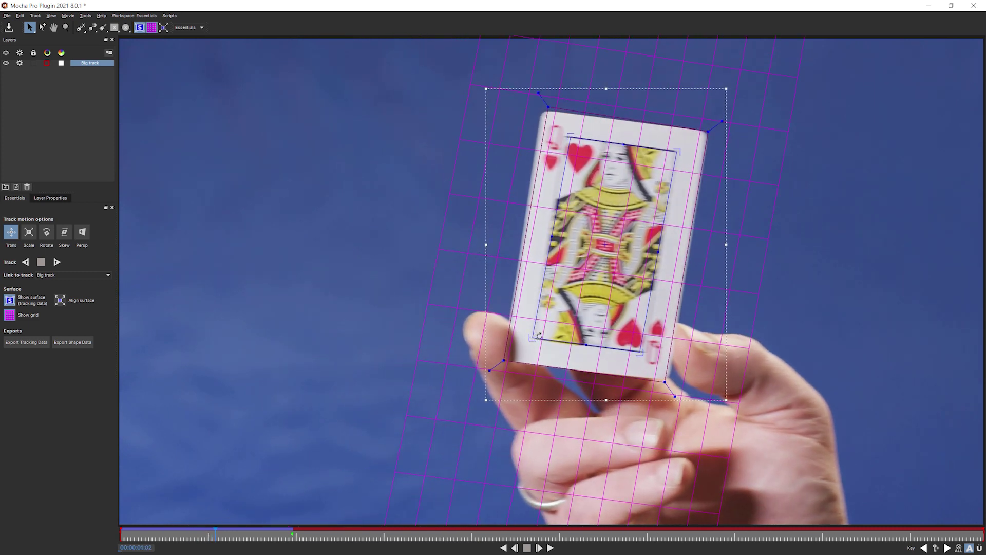
# Step: Track Big track forwards from 00:00:01:24, checking frames 00:00:04:01 and 00:00:06:18 before returning
pyautogui.moveTo(220, 536); pyautogui.dragTo(292, 534)
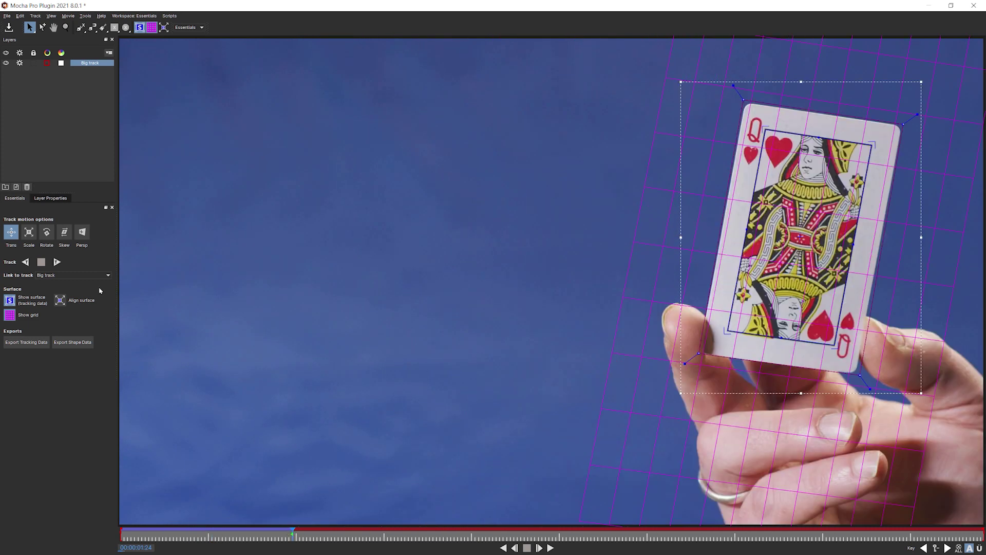
pyautogui.click(57, 262)
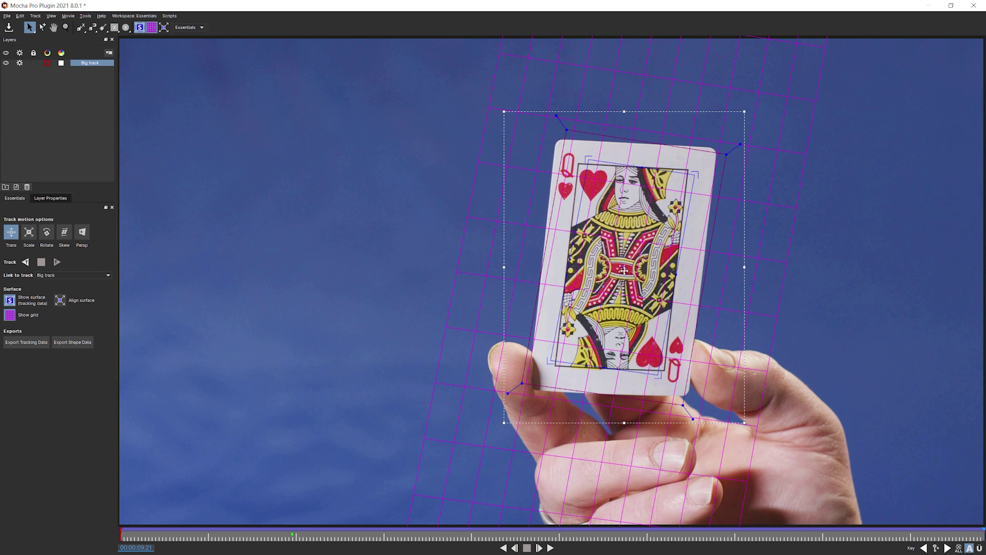
pyautogui.moveTo(780, 537); pyautogui.dragTo(573, 537)
pyautogui.moveTo(517, 524); pyautogui.dragTo(985, 497)
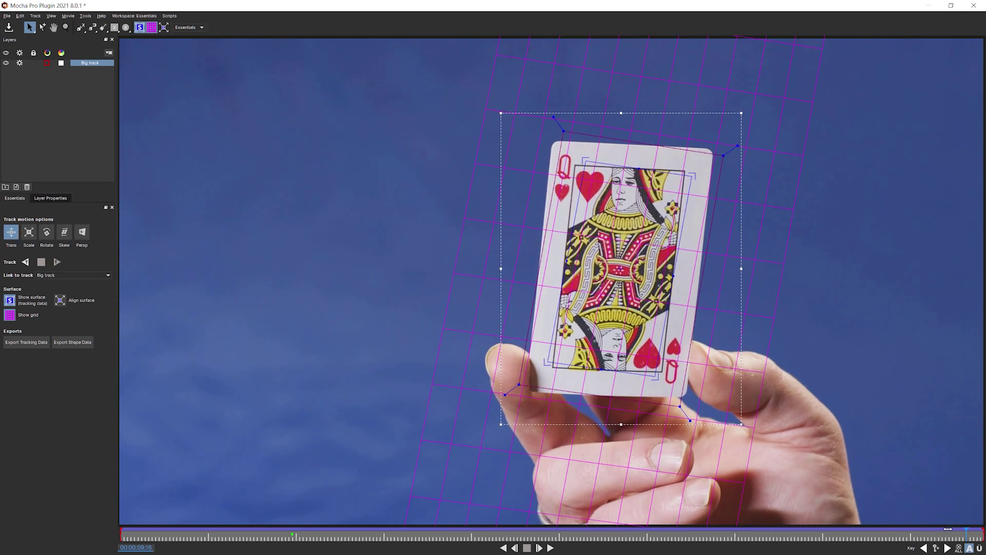
pyautogui.moveTo(874, 529); pyautogui.dragTo(983, 522)
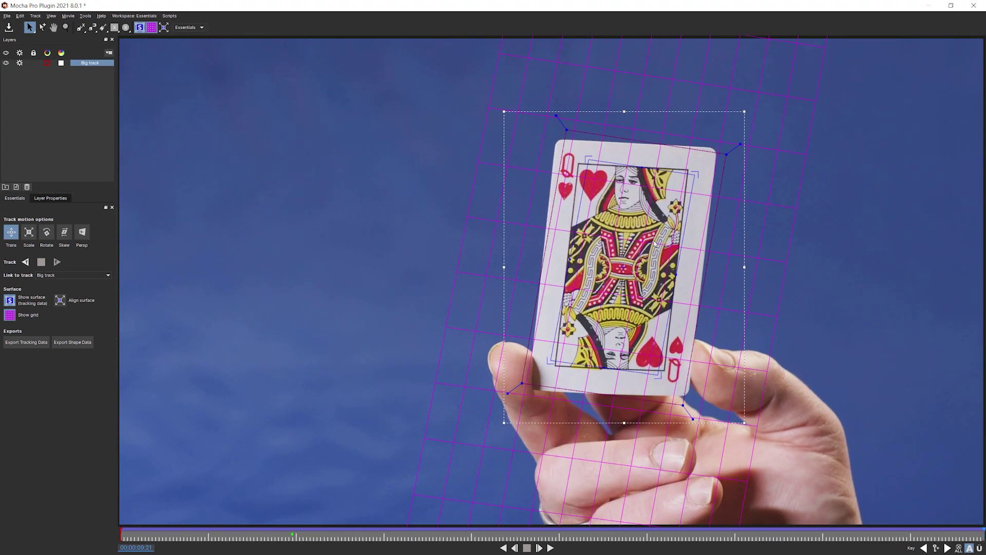
pyautogui.moveTo(770, 521); pyautogui.dragTo(313, 485)
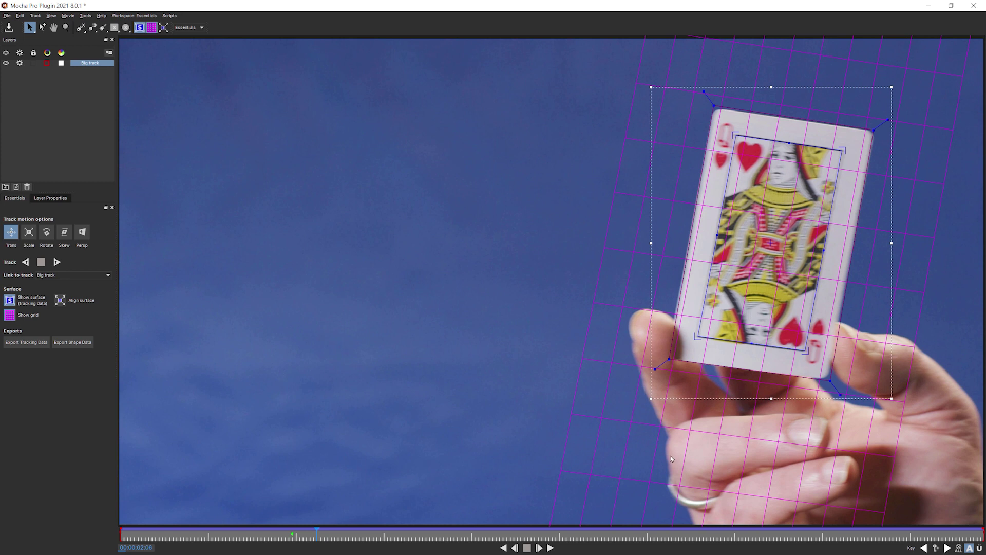
pyautogui.moveTo(671, 456); pyautogui.dragTo(431, 264)
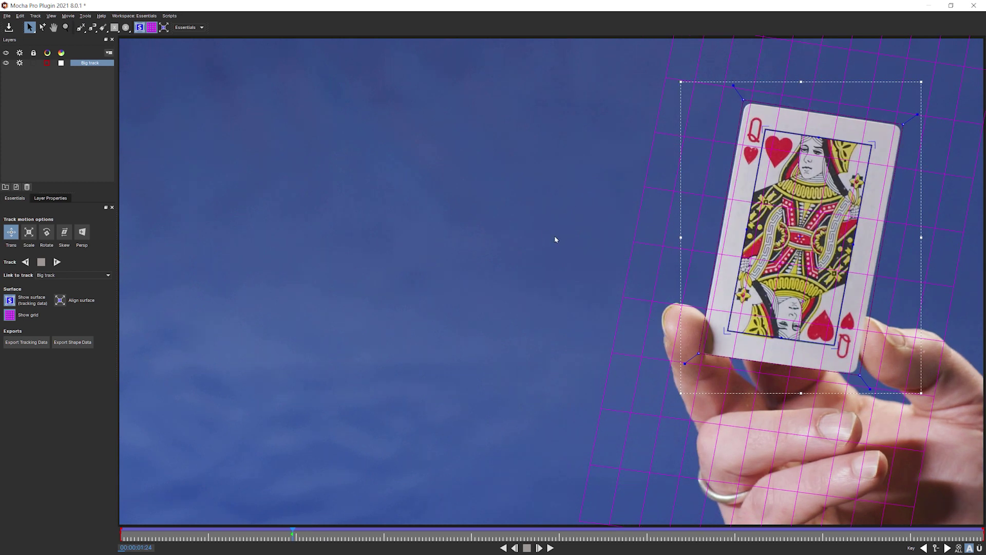